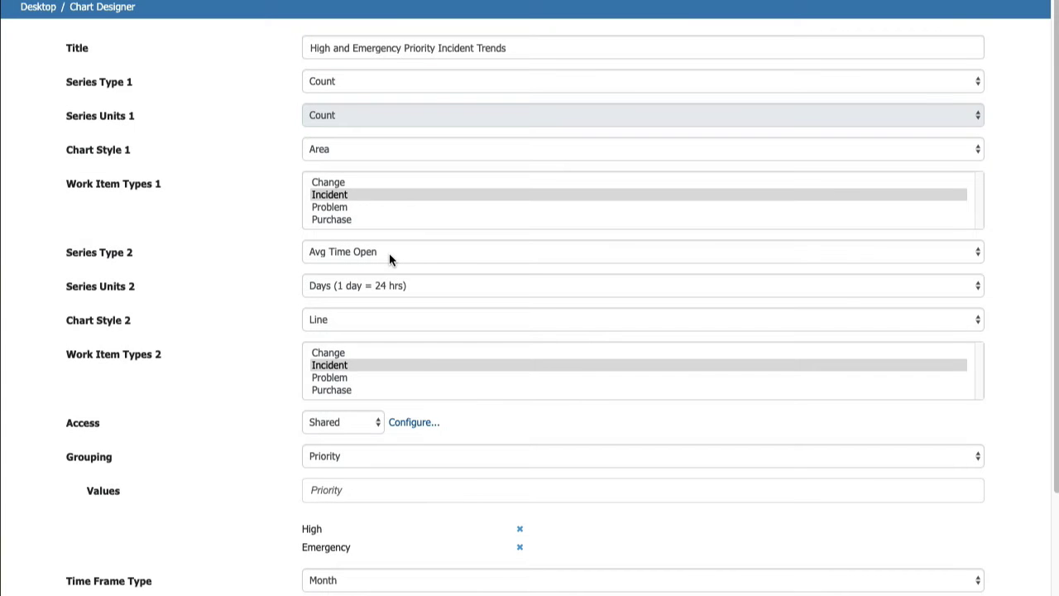
Set the chart's second series type to Avg Time Open and its units to Days (1 day = 24 hrs)
click(389, 250)
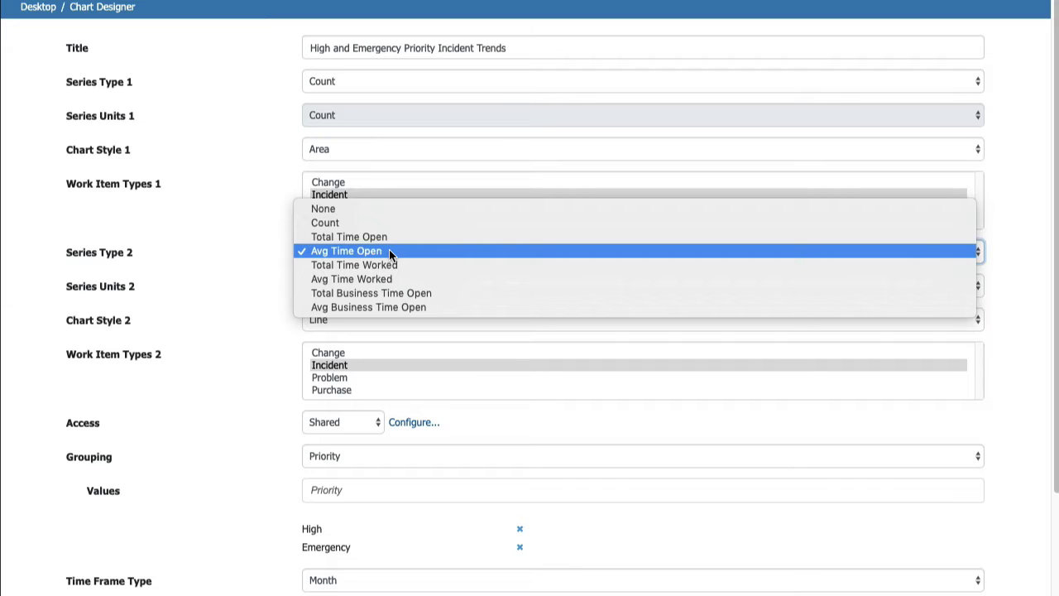
click(389, 250)
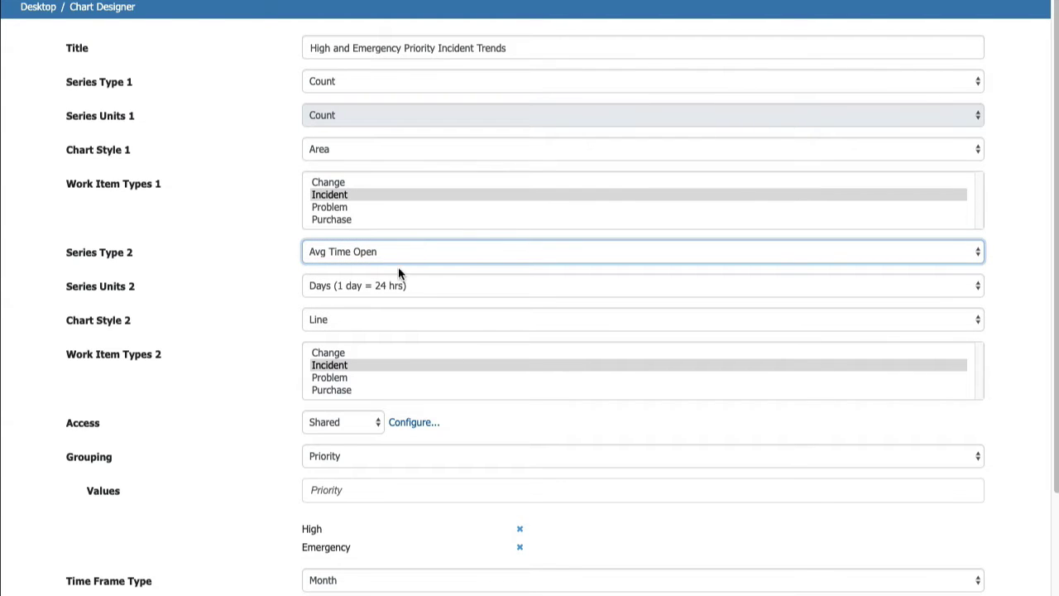
click(418, 290)
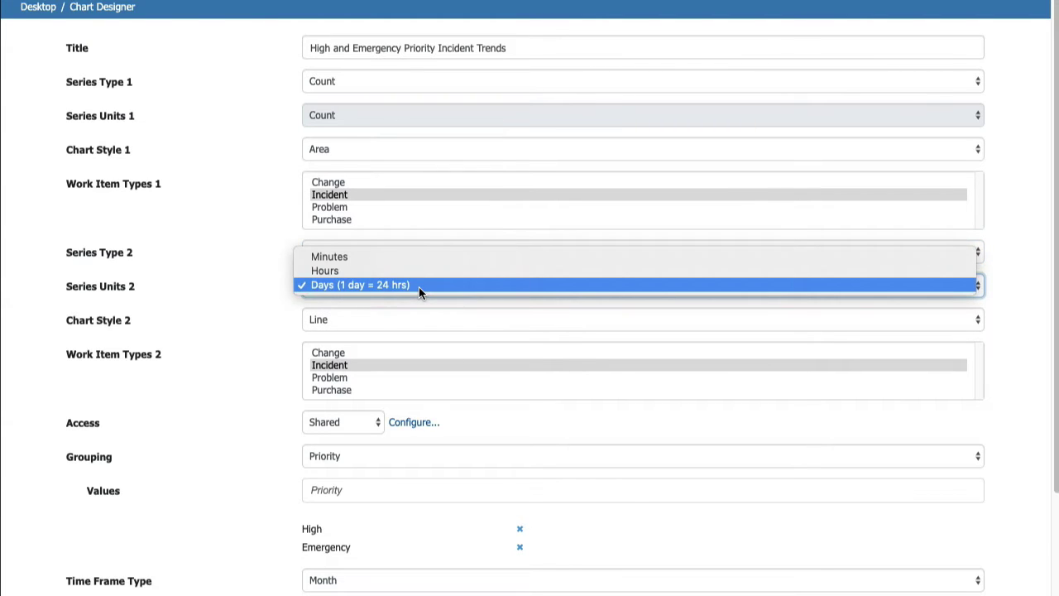
click(419, 287)
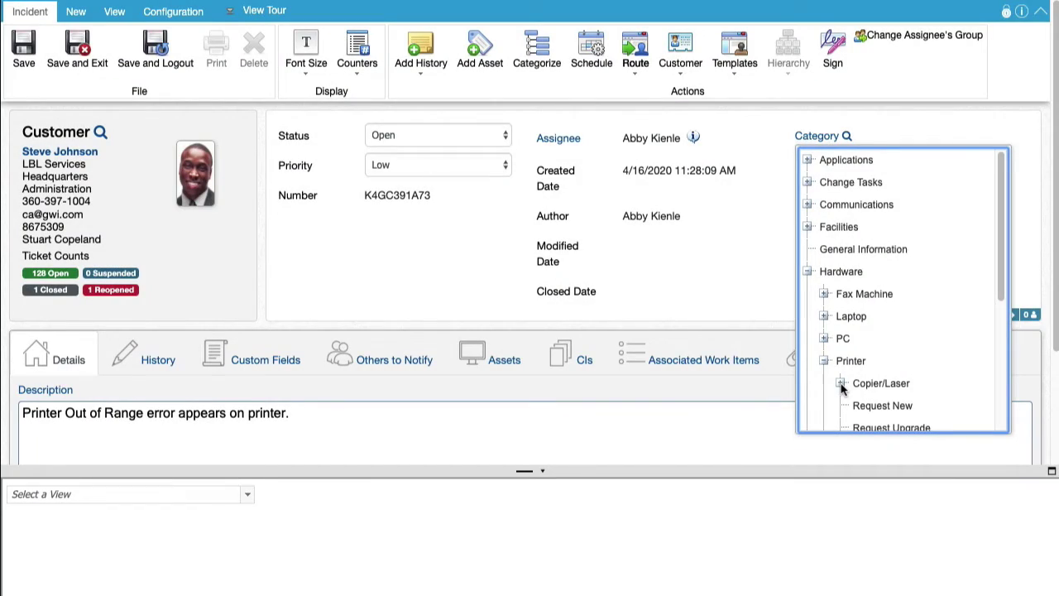
Categorize the printer incident as Hardware, Printer, Copier/Laser, Error
click(841, 384)
click(876, 407)
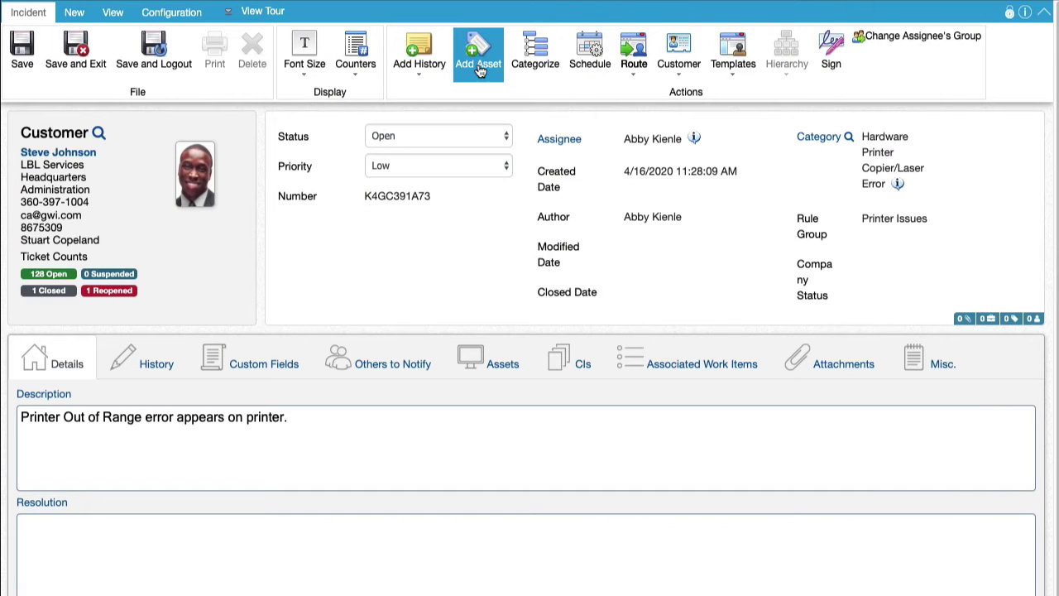
Add the count-enabled Facilities Hour asset to the incident with 2 hours used, and show the incident's assets
click(480, 70)
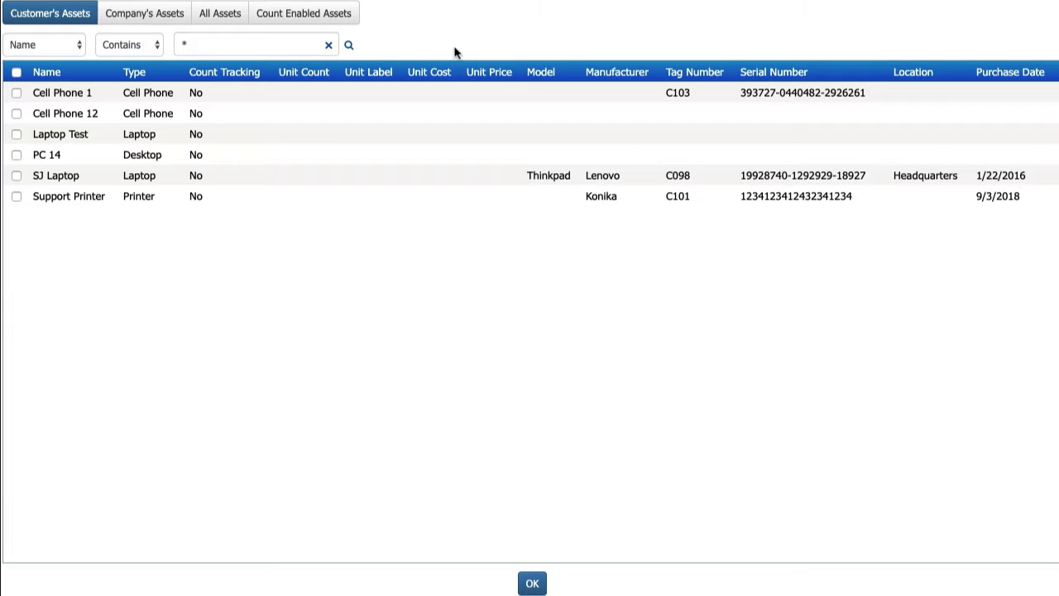
click(300, 17)
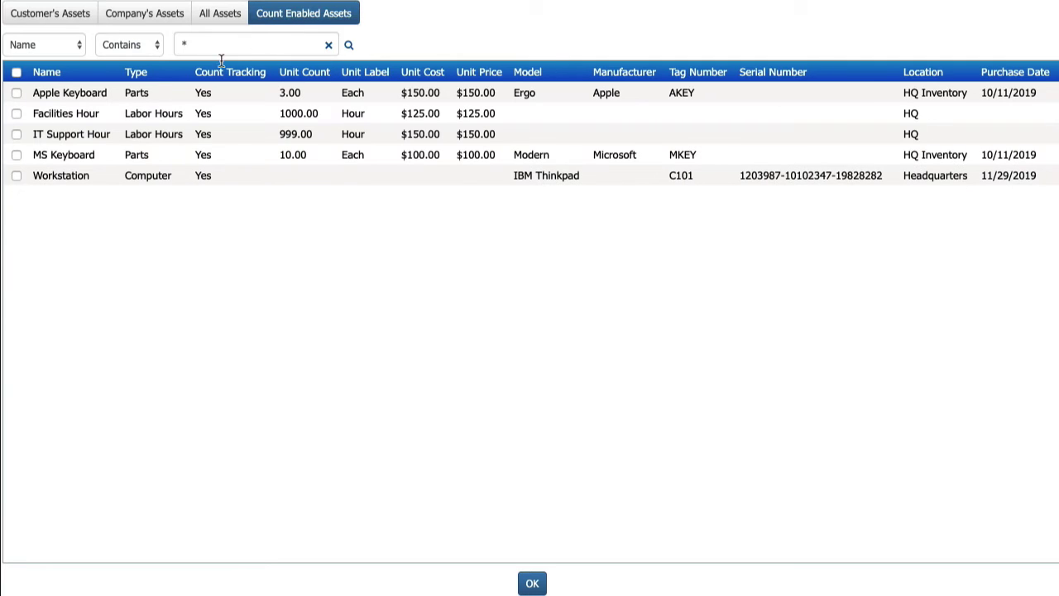
click(17, 115)
click(531, 583)
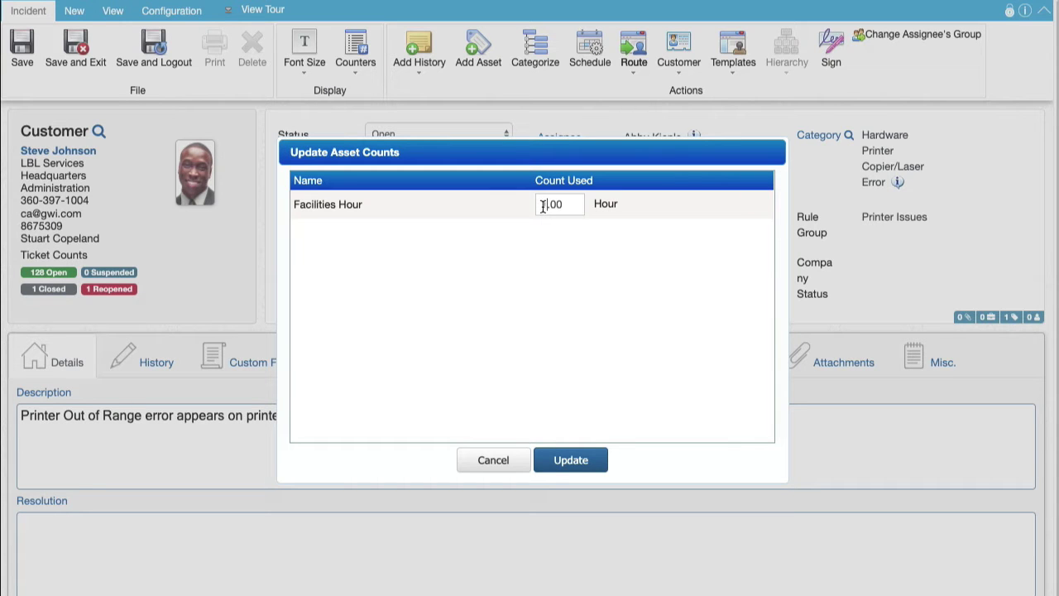
drag(546, 208, 541, 210)
text(2)
click(570, 461)
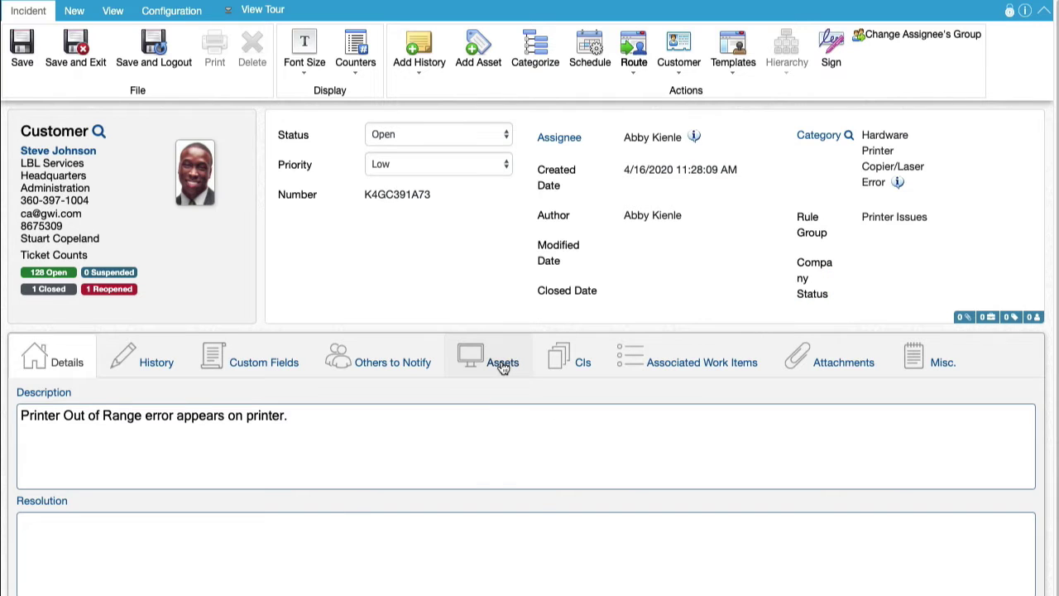
click(503, 364)
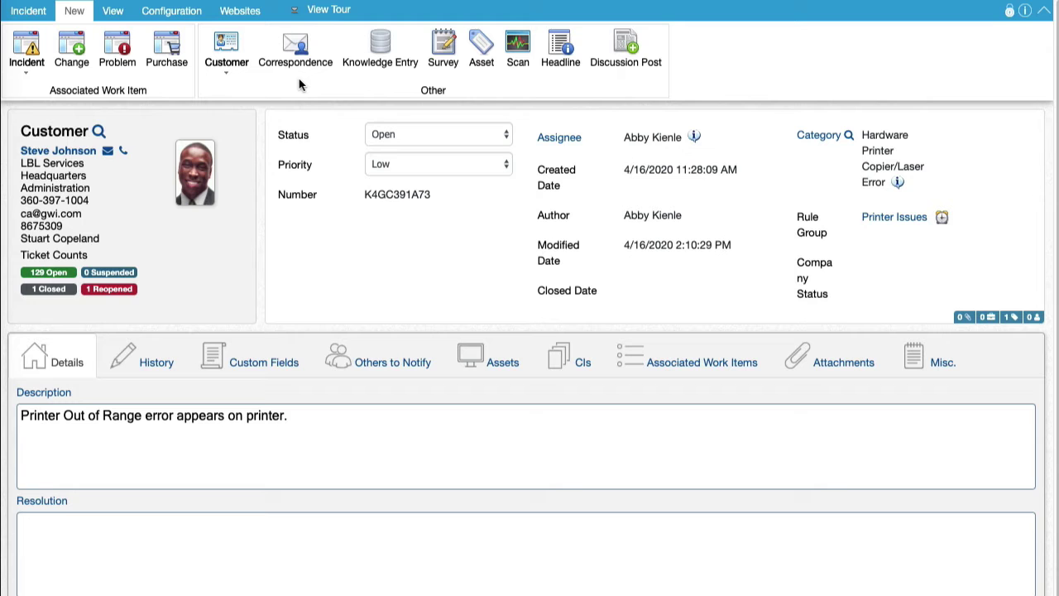
Start a new correspondence from the incident and show the fields that can be included in the message
click(302, 71)
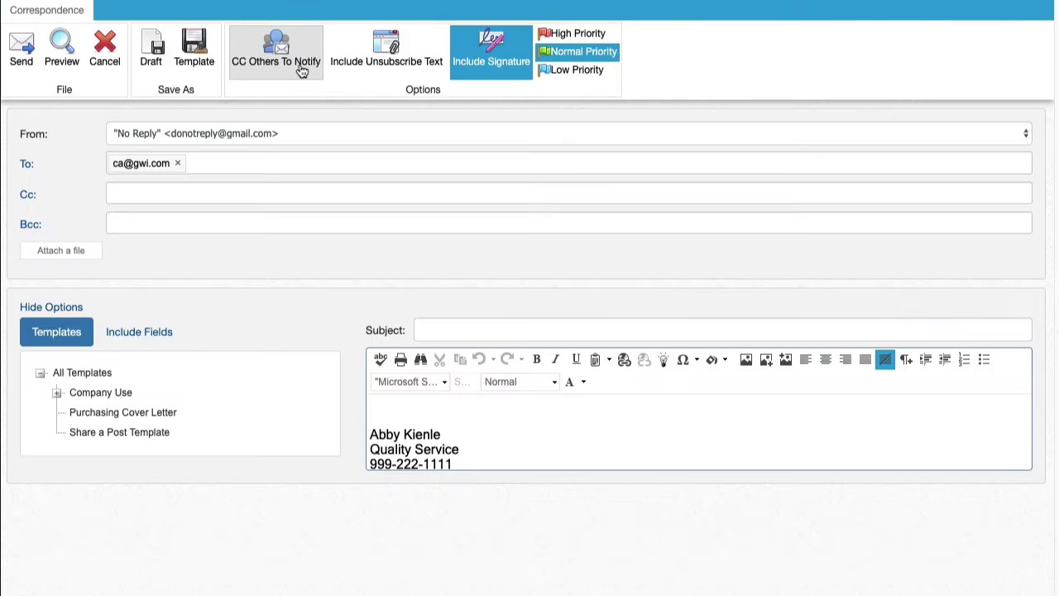
click(158, 346)
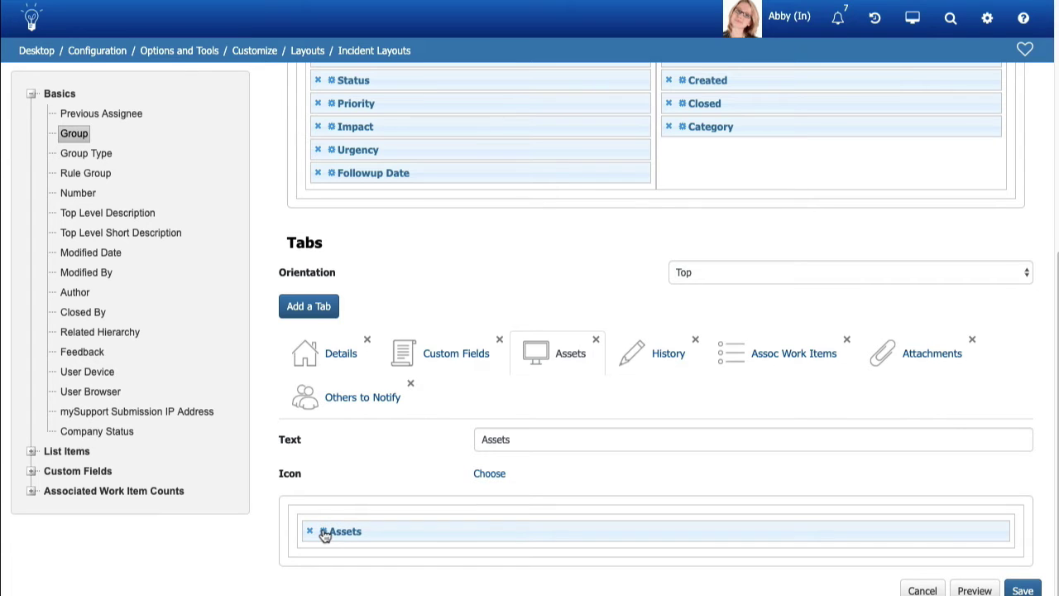
Configure the Assets field on the incident layout's Assets tab, deselecting Tag Number for the count-enabled asset grid
click(324, 532)
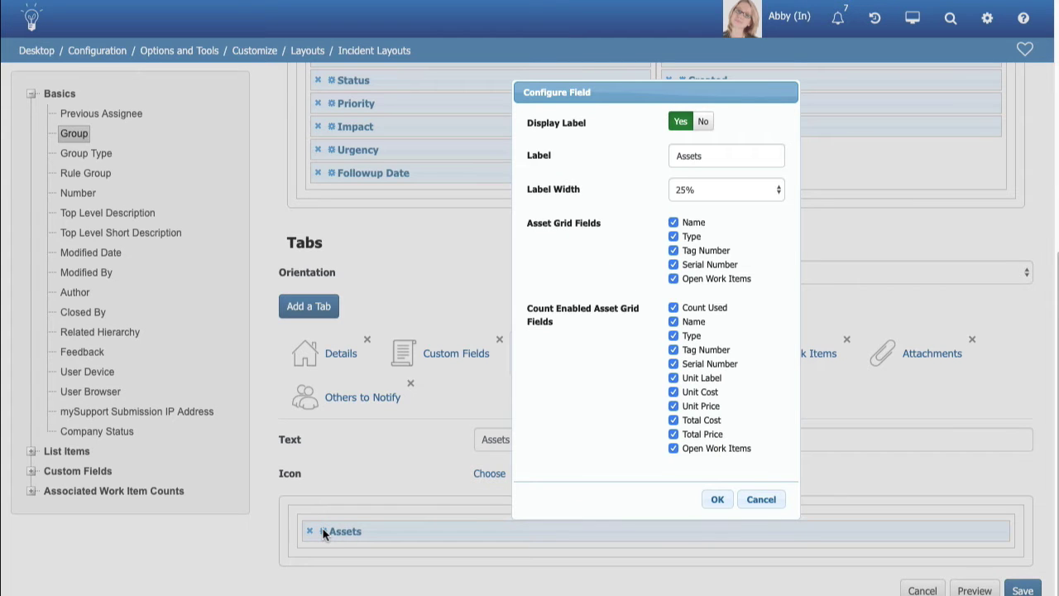
click(674, 350)
click(674, 365)
click(674, 365)
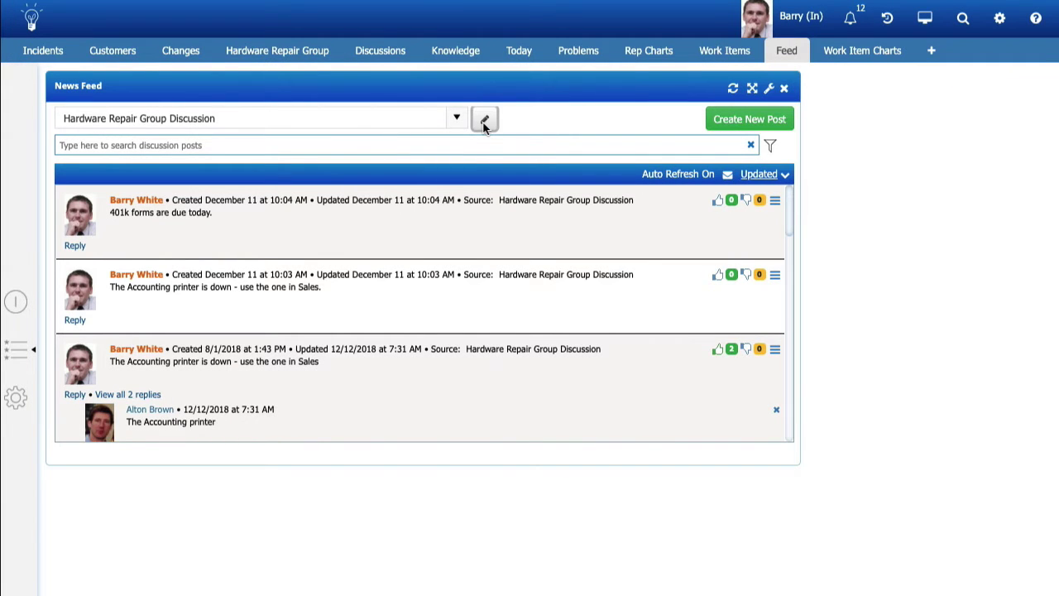
Edit the Hardware Repair Group Discussion news feed, setting Discussion Only to No and enabling Incident content
click(485, 122)
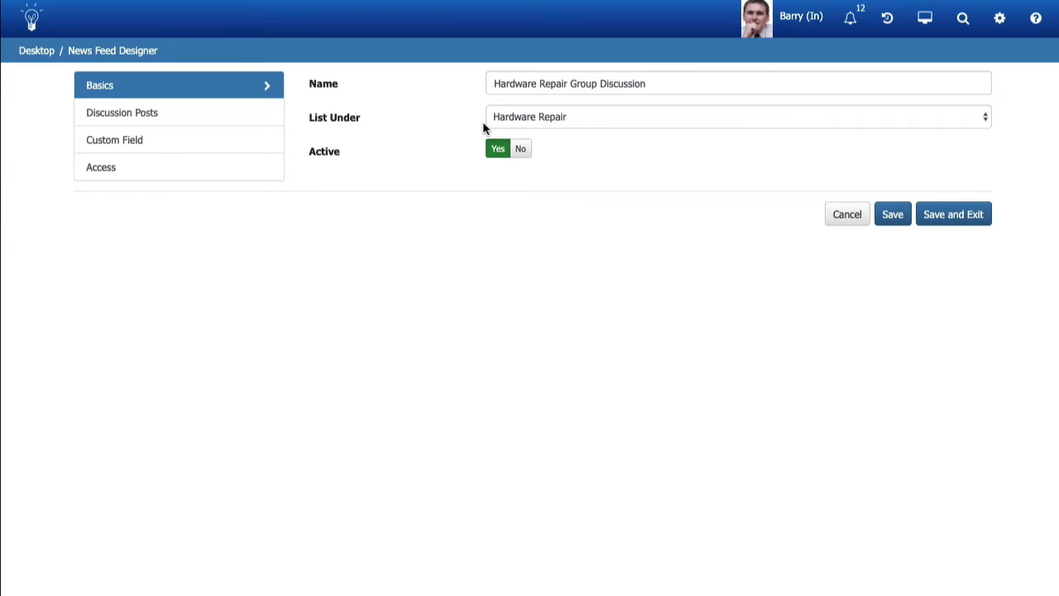
click(157, 125)
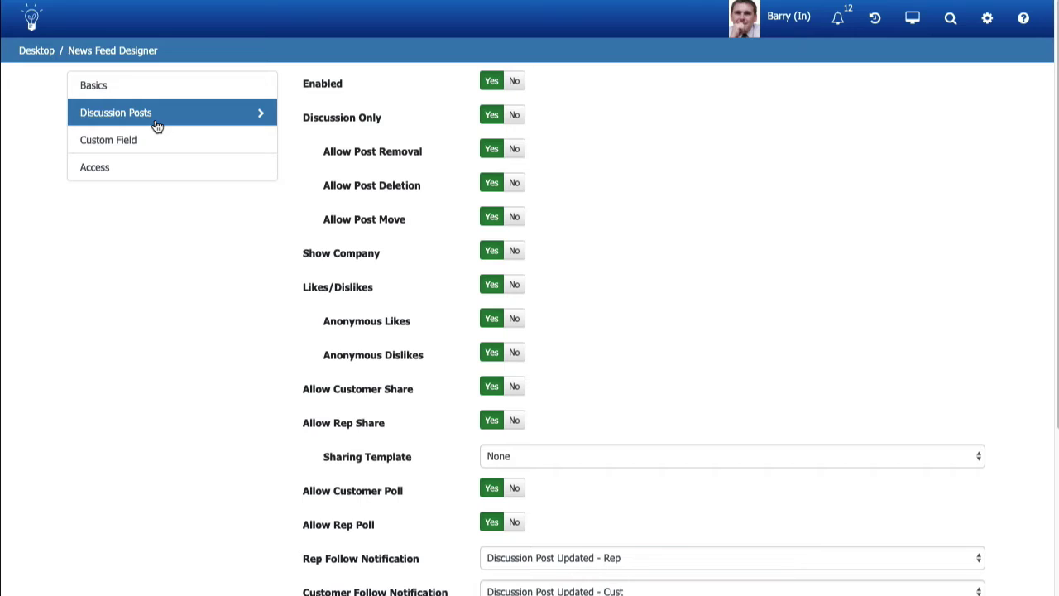
click(516, 121)
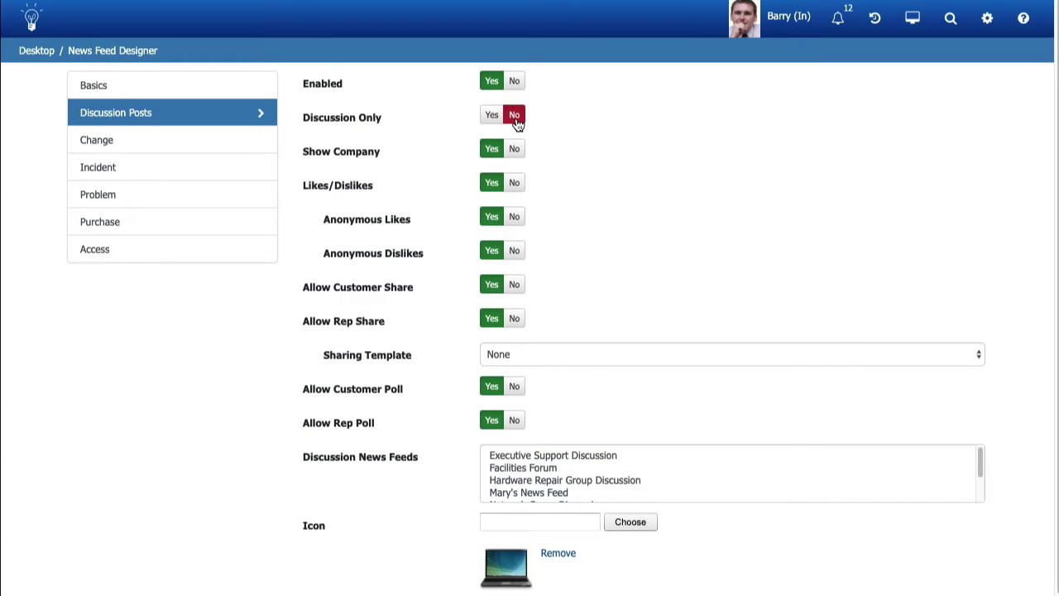
click(133, 169)
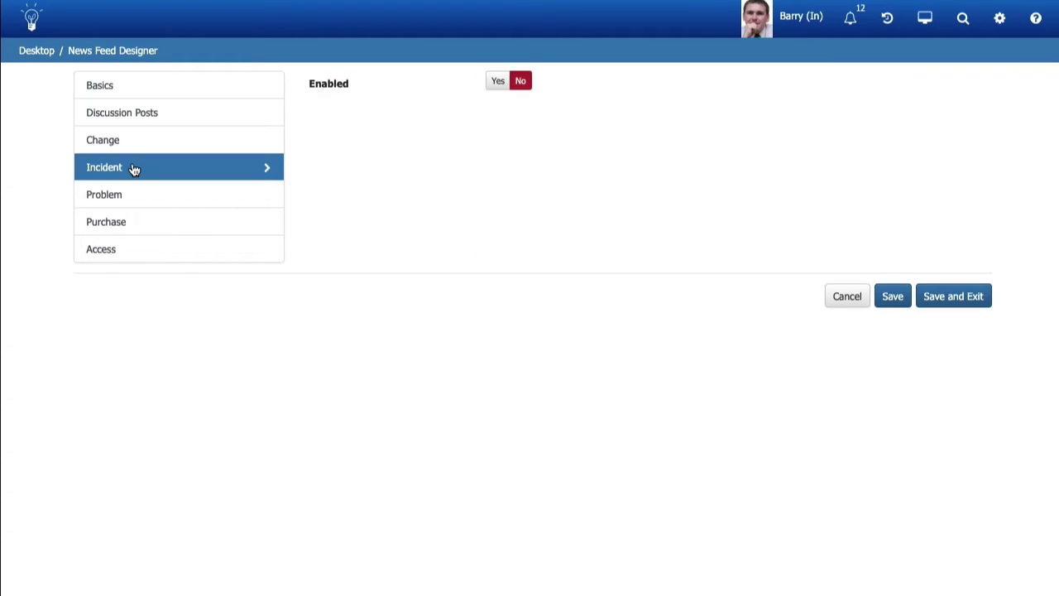
click(497, 85)
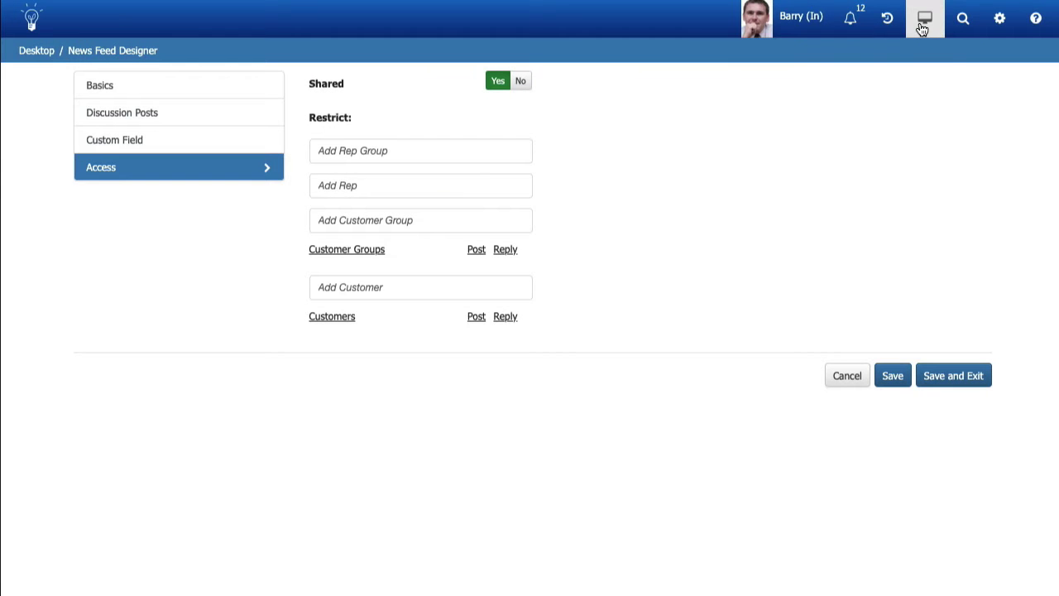
Open the Content Manager for the desktop content
click(923, 28)
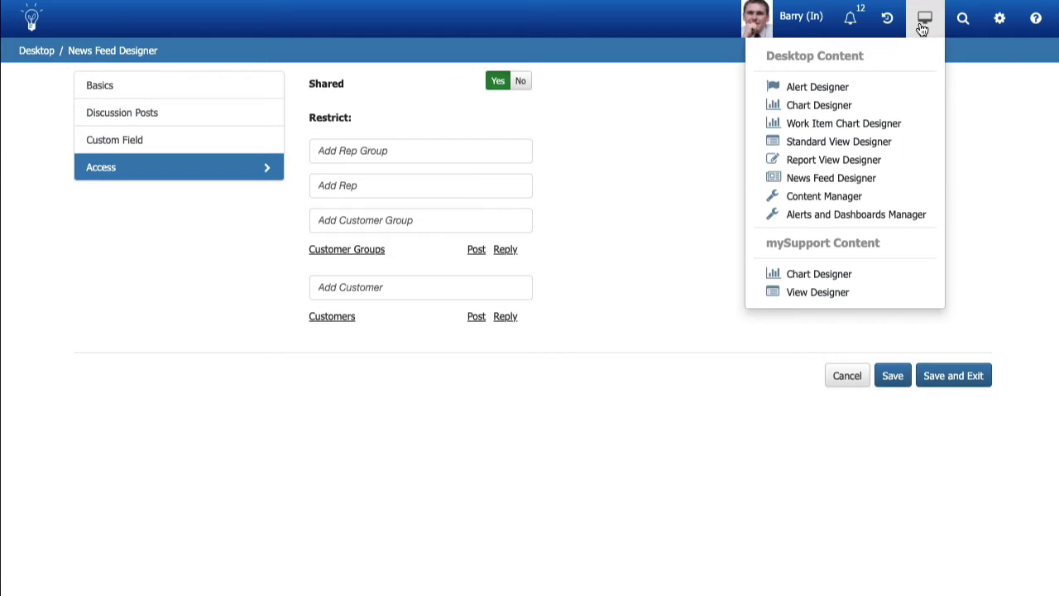
click(857, 198)
click(224, 157)
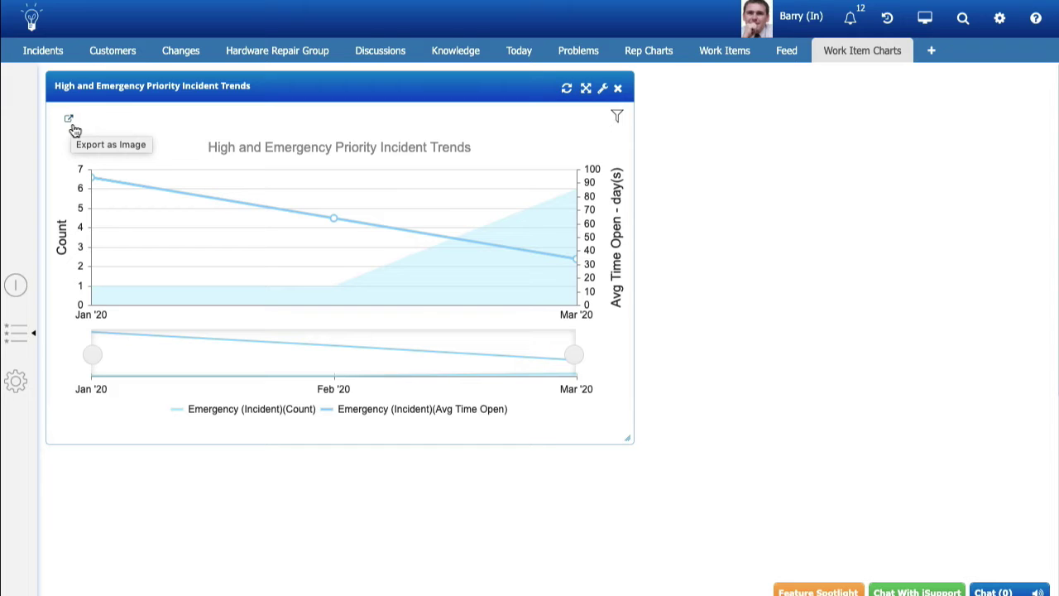
Export the High and Emergency Priority Incident Trends chart as an image
click(73, 127)
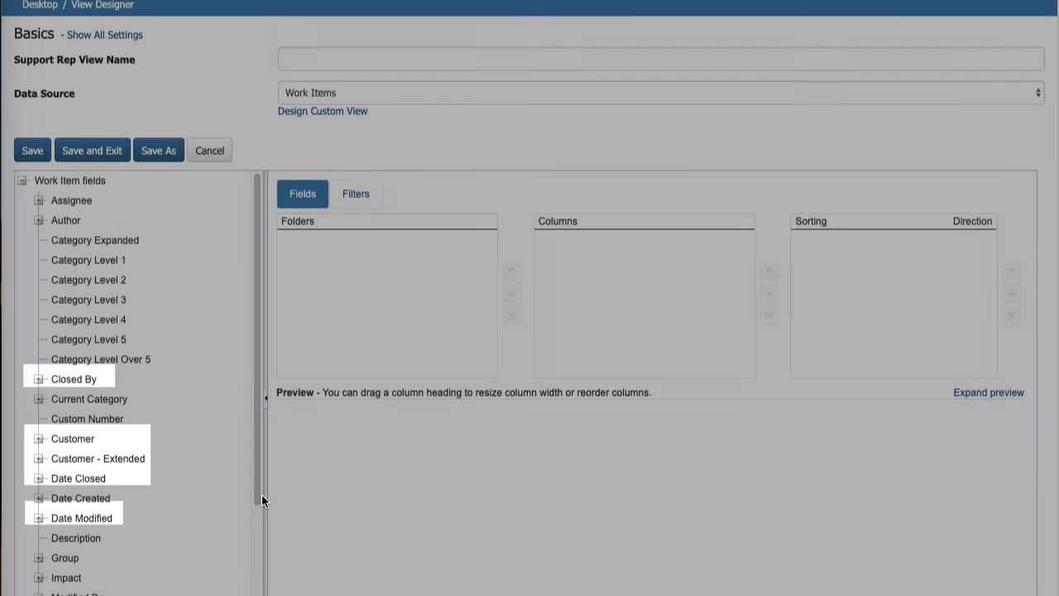
Examine the remaining work item fields available for a new support rep view
drag(262, 495, 261, 595)
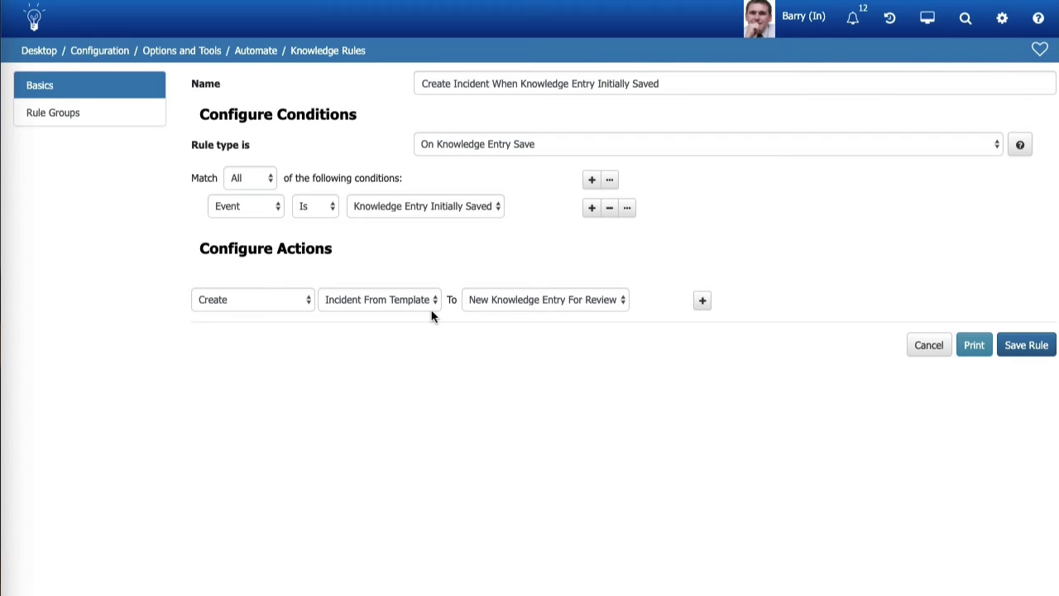
Set the knowledge rule's Create action to Incident From Template
click(441, 301)
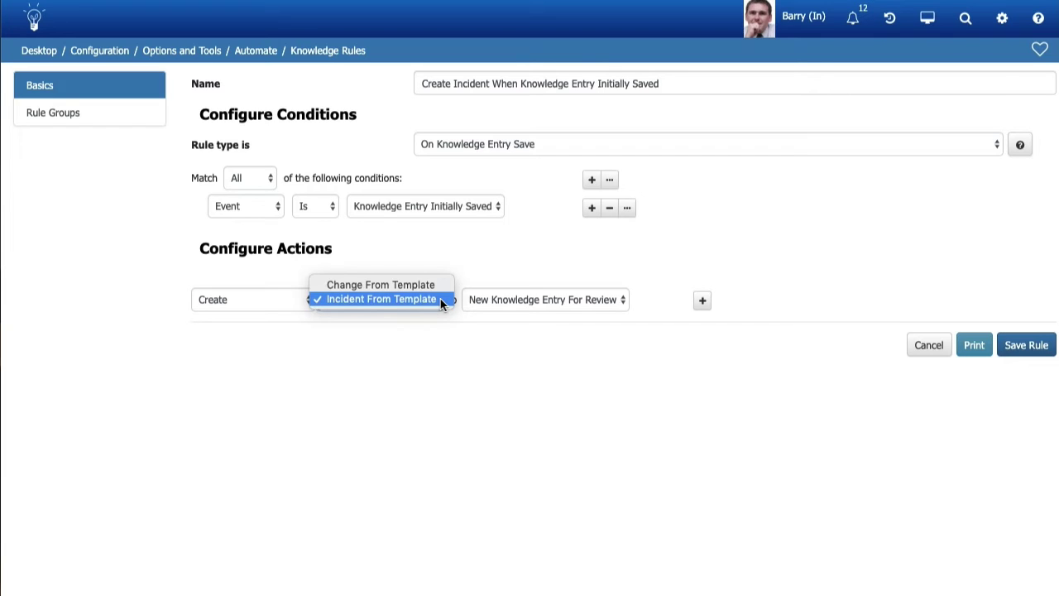
click(440, 299)
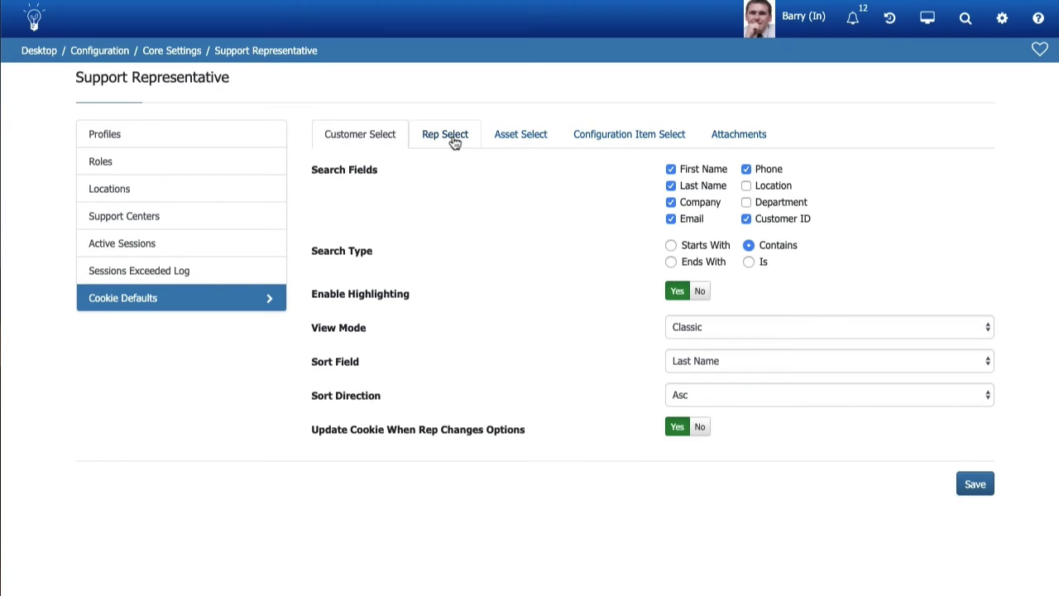
Review the cookie defaults for Rep Select, Asset Select, Configuration Item Select and Attachments
click(447, 136)
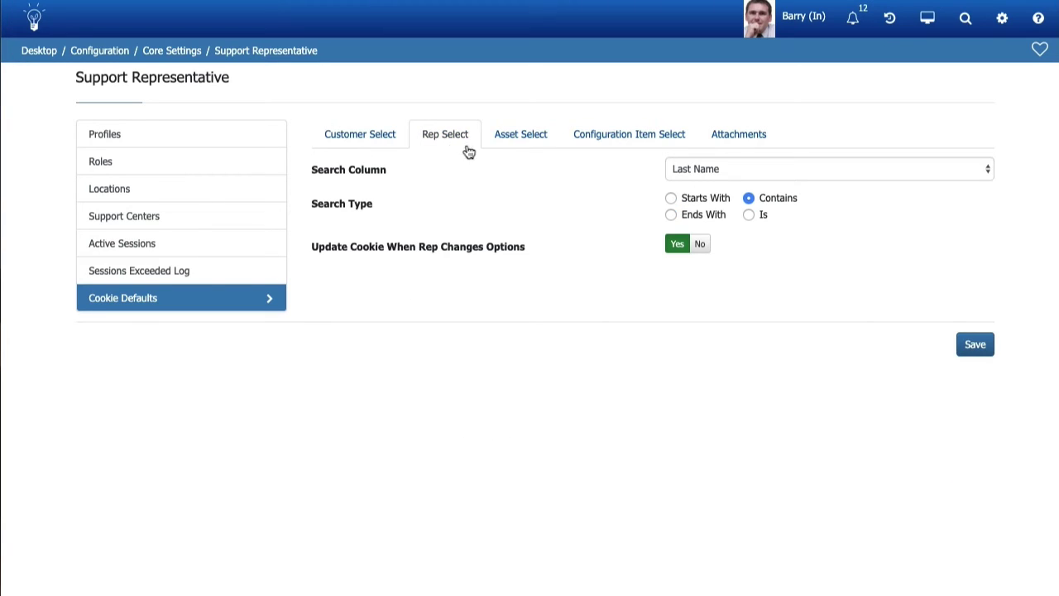
click(524, 145)
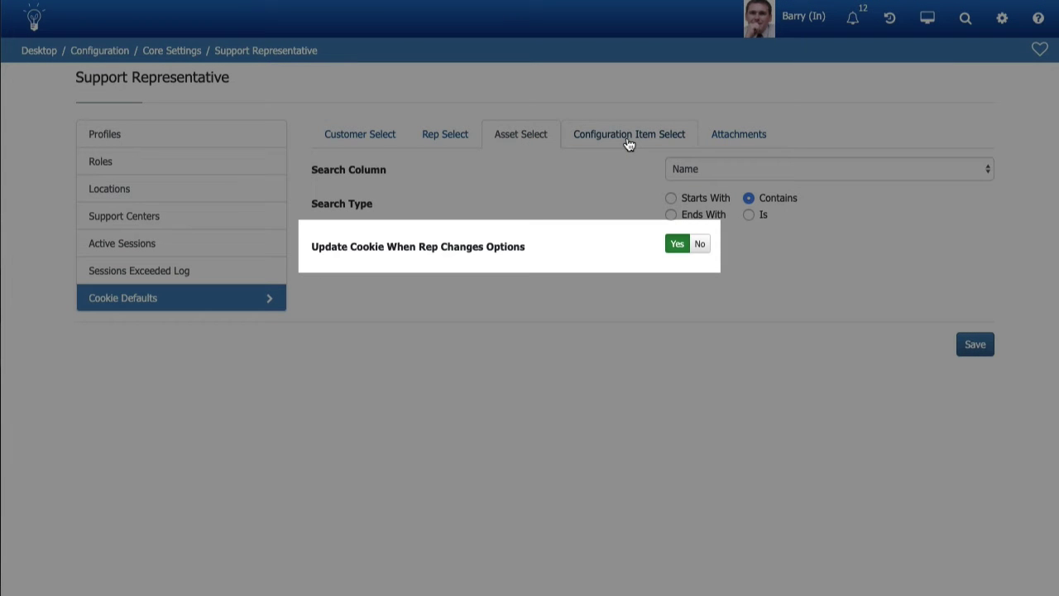
click(629, 145)
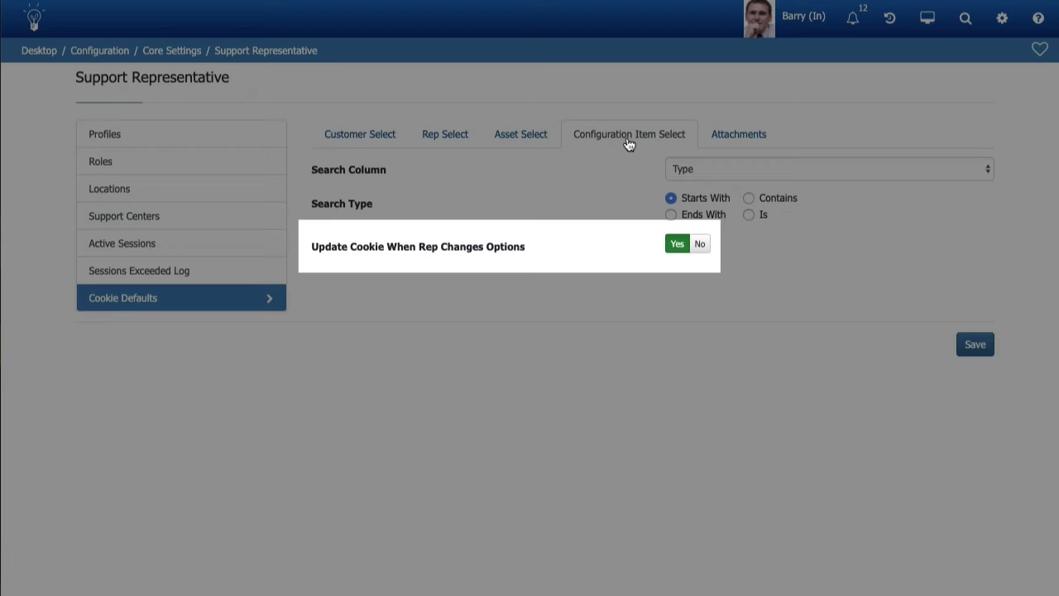
click(740, 143)
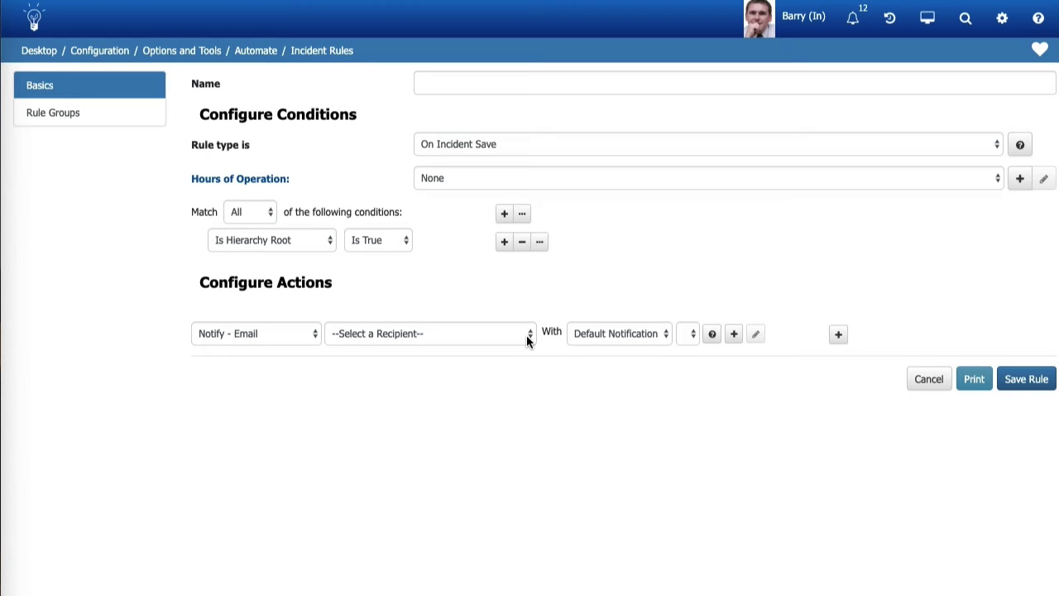
Show the recipient choices for the email notification action in the new incident rule
click(526, 334)
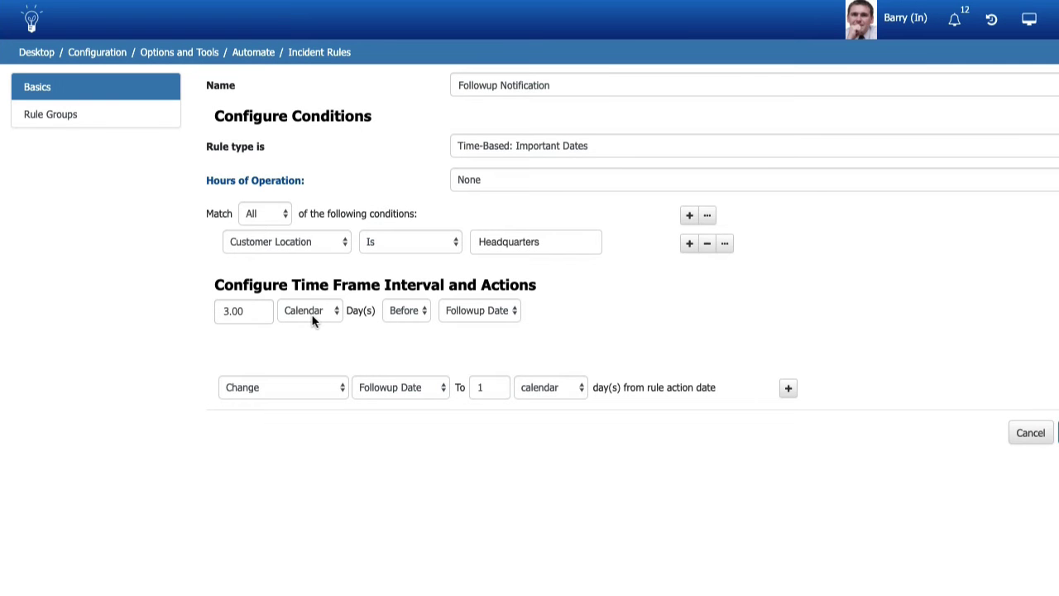
Set the Followup Notification rule's interval to Business days, and show the day-type choices for its Followup Date change
click(313, 322)
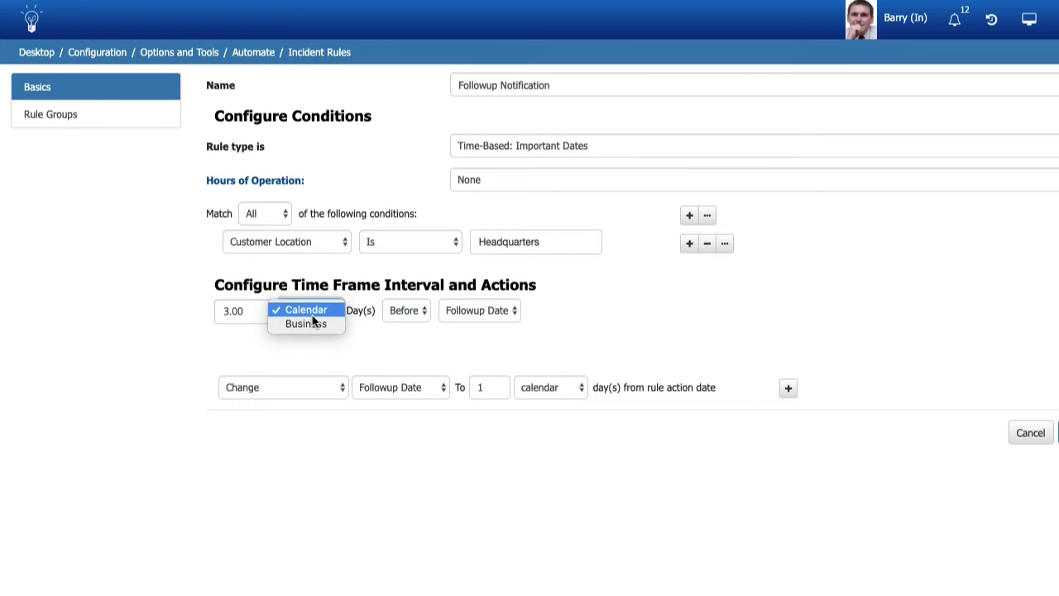
click(318, 325)
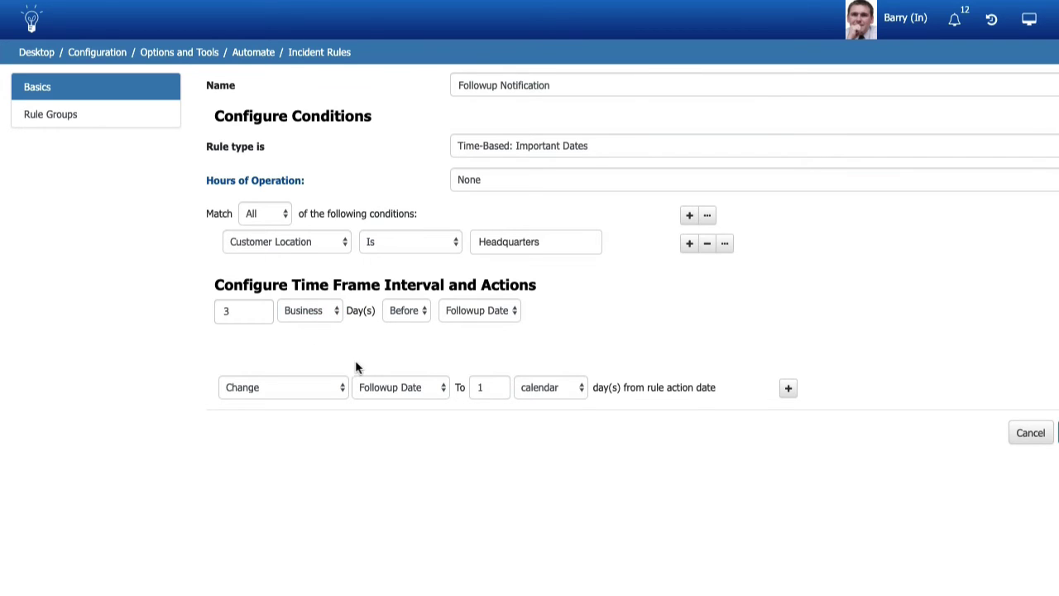
click(546, 388)
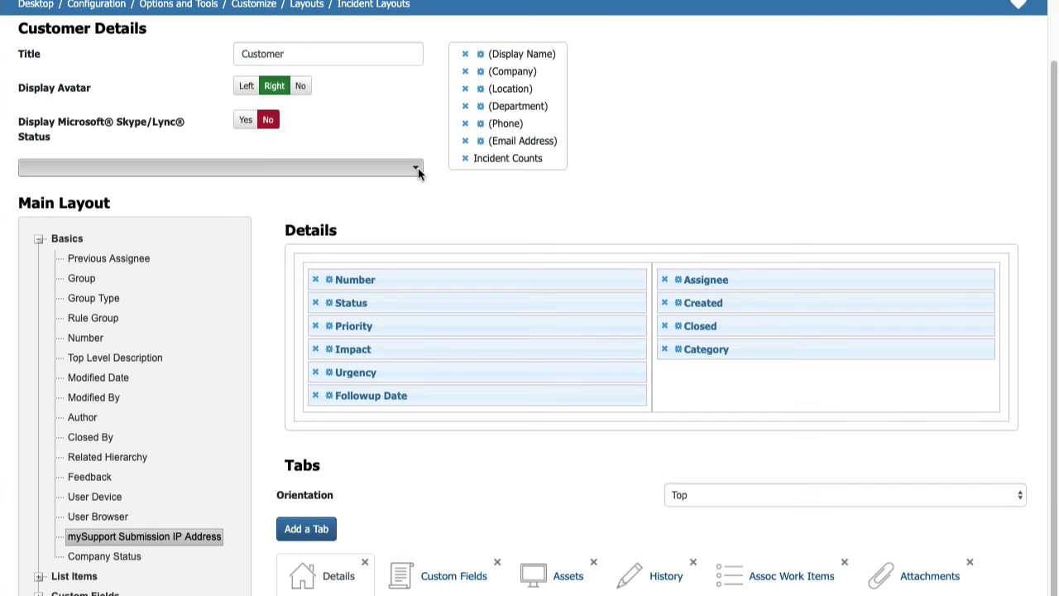
Show the fields that can be added to Customer Details in the incident layout
click(418, 168)
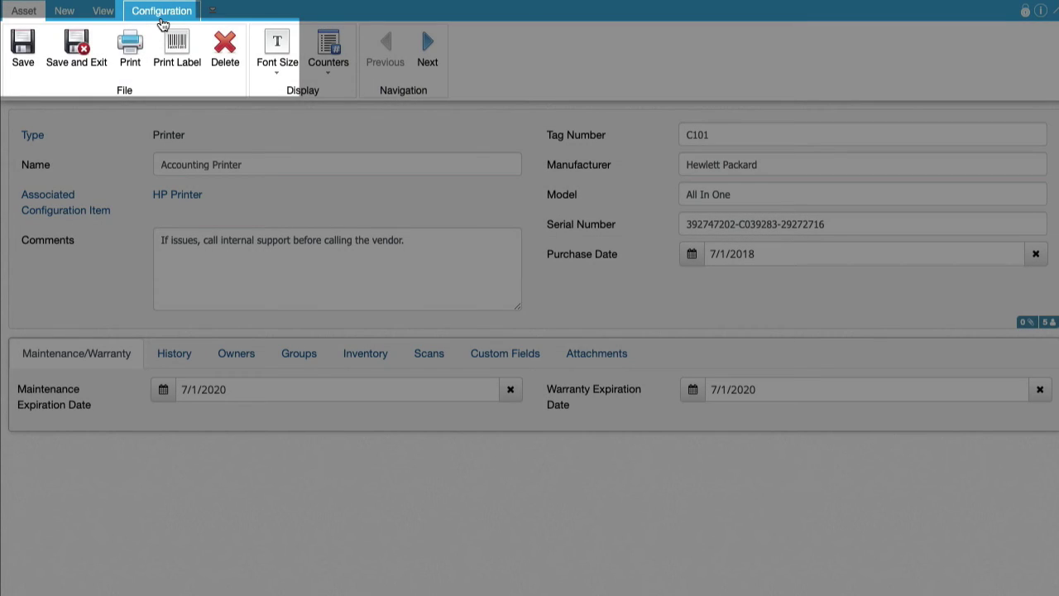
Show the configuration options on the Accounting Printer asset record
click(162, 20)
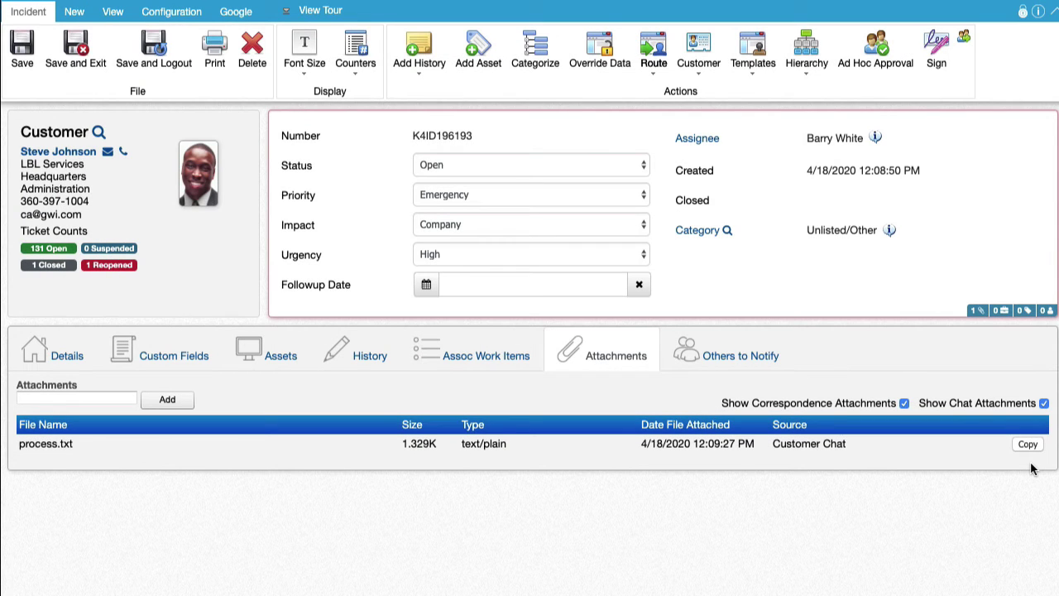
Copy the customer chat attachment process.txt to the incident and confirm
click(1028, 445)
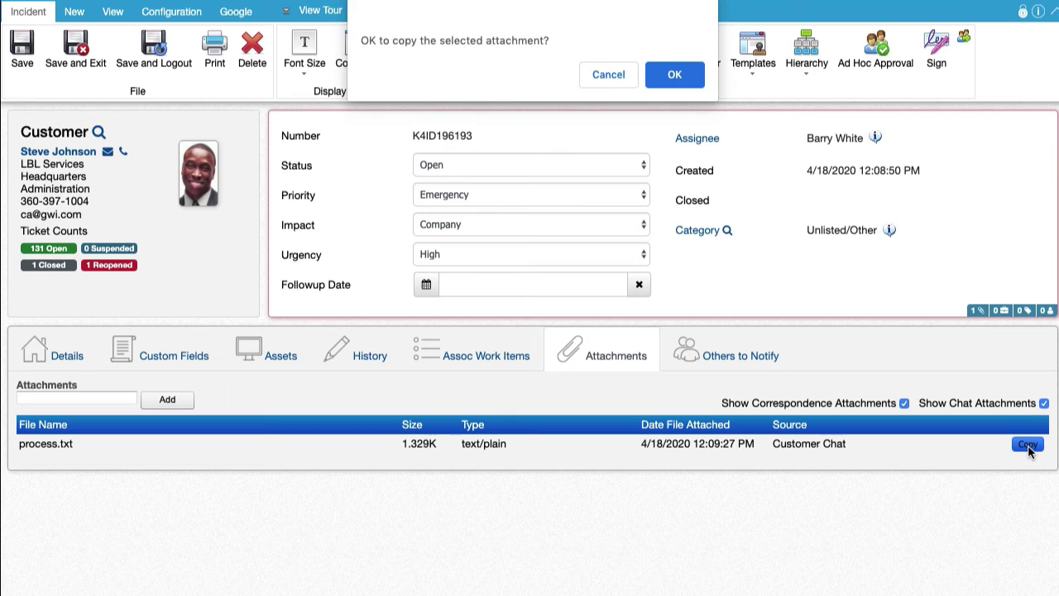
click(674, 74)
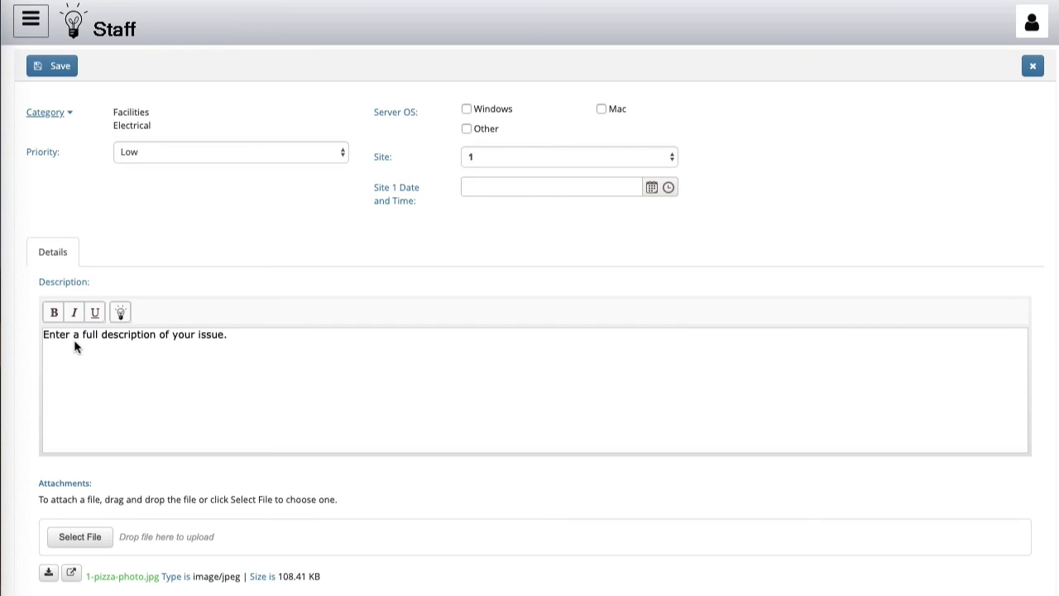
Place the cursor in the Description of the new incident on the Staff portal
click(71, 334)
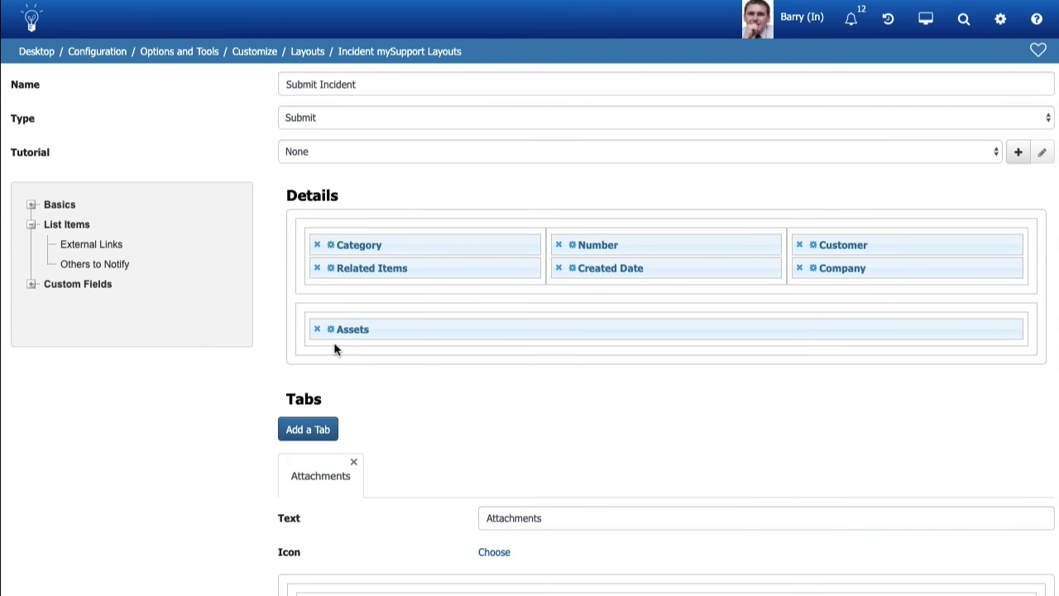
Open the Assets field's configuration in the Submit Incident layout for mySupport
click(334, 330)
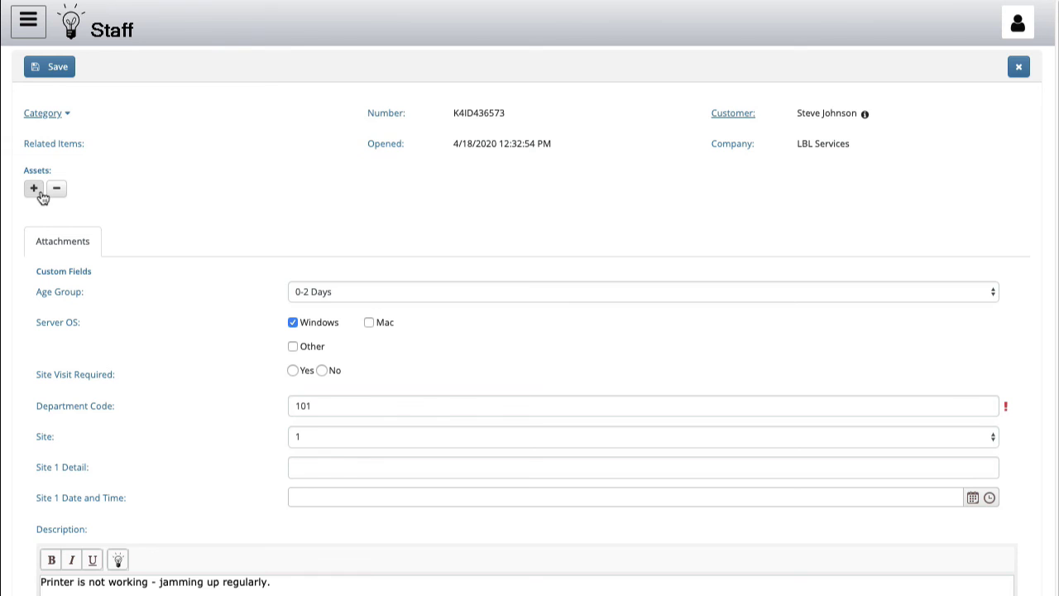
Open the list of assets that can be added to the Staff portal incident
click(34, 189)
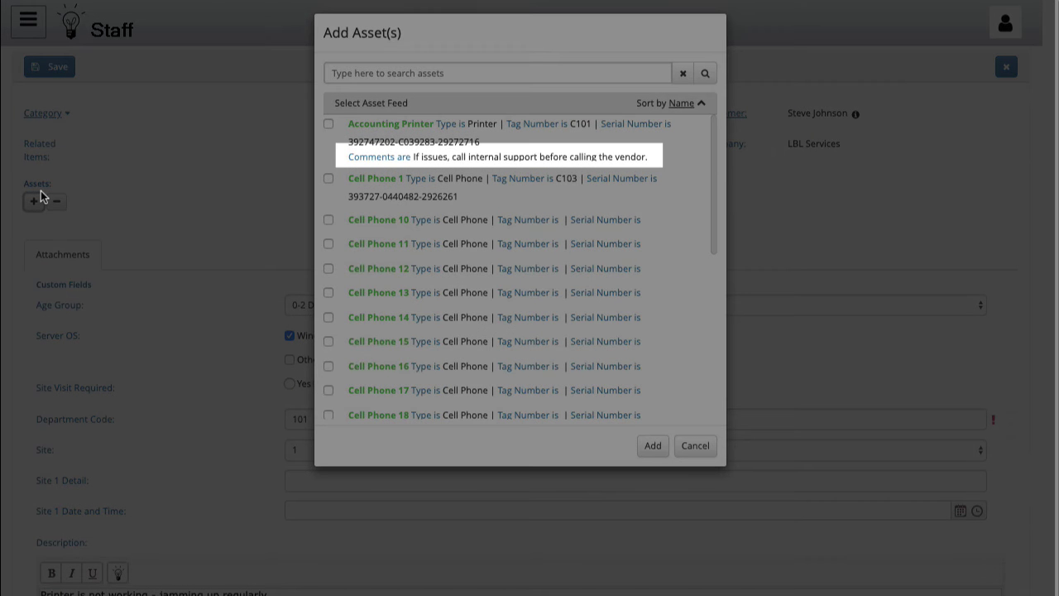